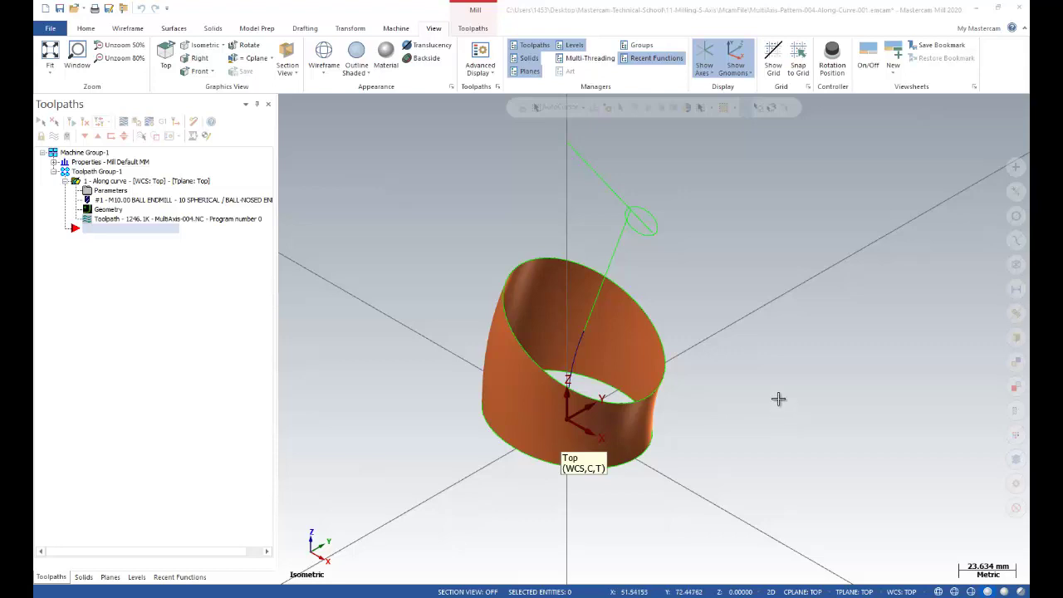
Step: Orbit the view to see the orange band as a tilted ring, then select and deselect the band surface
{"action": "scroll", "coordinate": [750, 391], "scroll_direction": "down", "scroll_amount": 2}
{"action": "scroll", "coordinate": [750, 391], "scroll_direction": "up", "scroll_amount": 3}
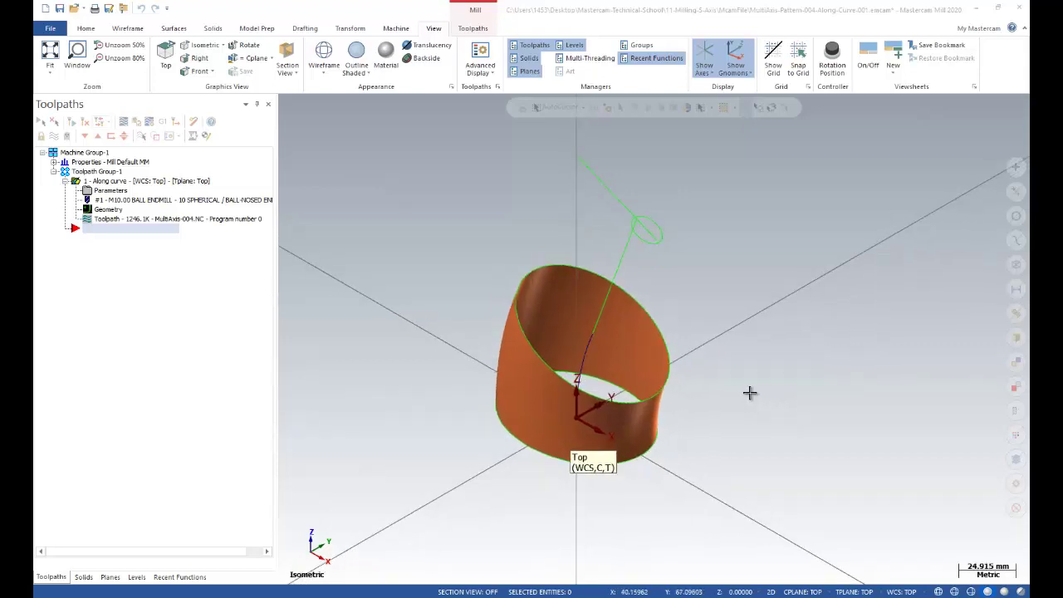
{"action": "middle_click_drag", "start_coordinate": [702, 330], "coordinate": [734, 332]}
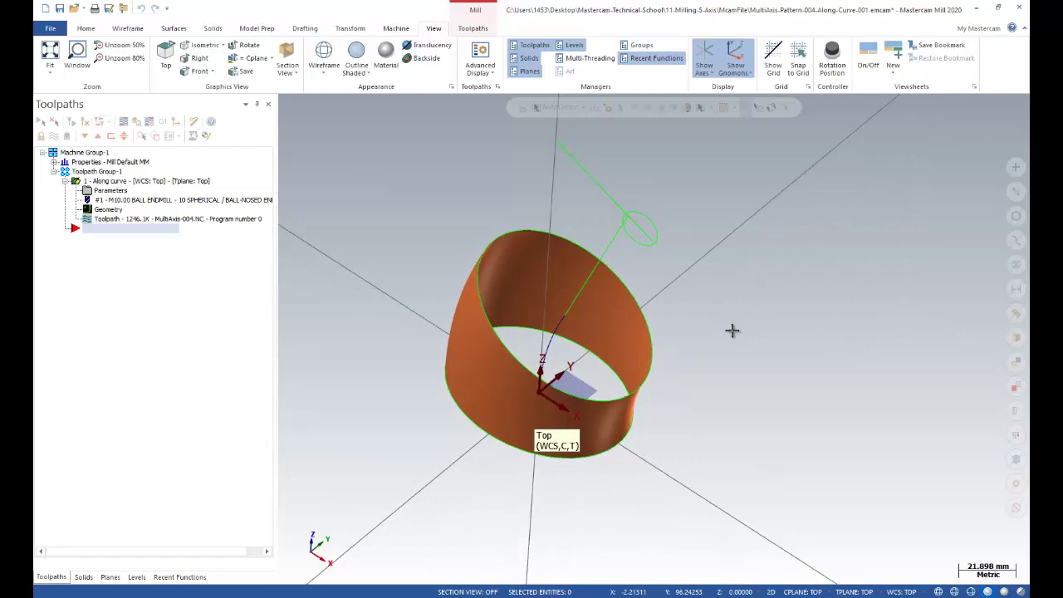
{"action": "left_click", "coordinate": [469, 328]}
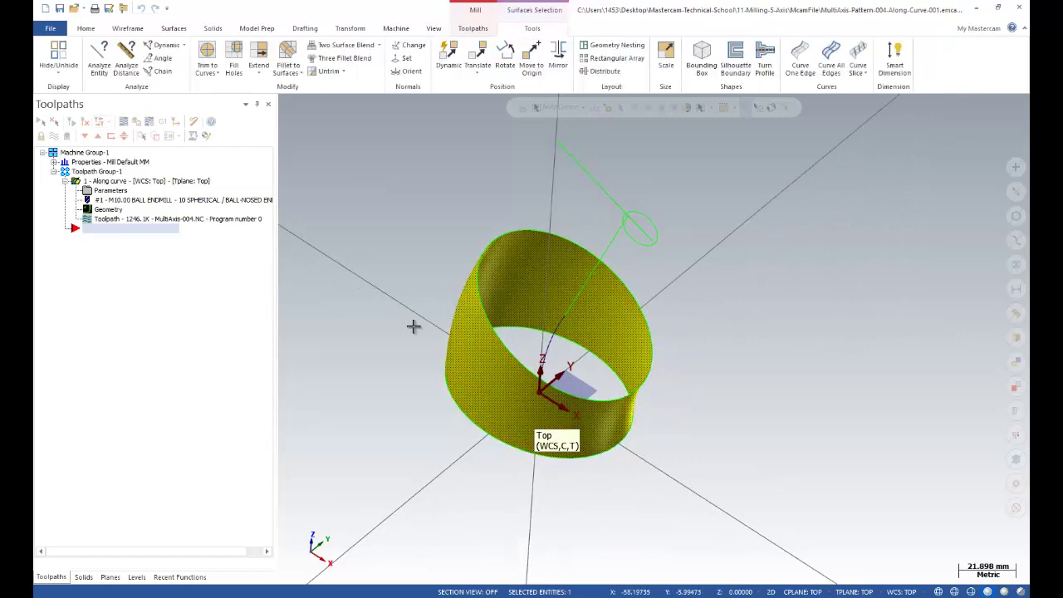
{"action": "key", "text": "Escape"}
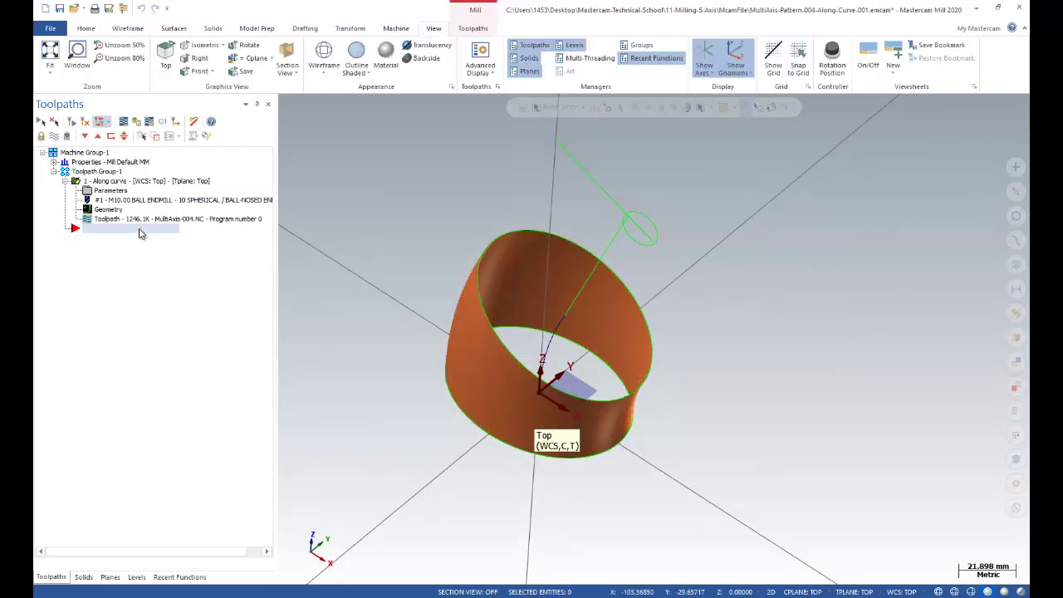
Step: Run Backplot on the Along curve operation, start playback and view the part from the side
{"action": "left_click", "coordinate": [122, 121]}
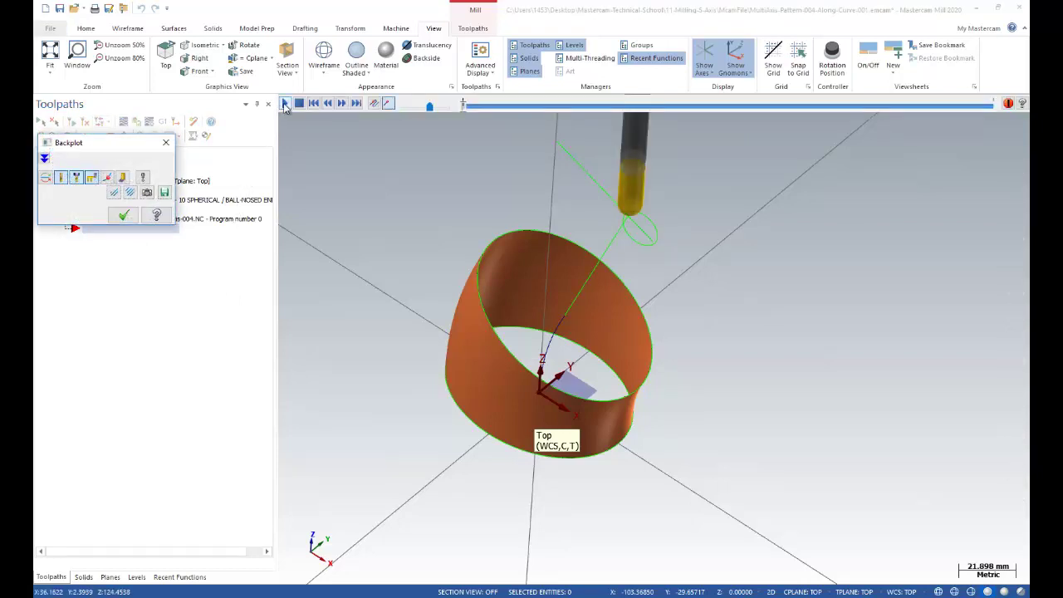
{"action": "left_click", "coordinate": [284, 103]}
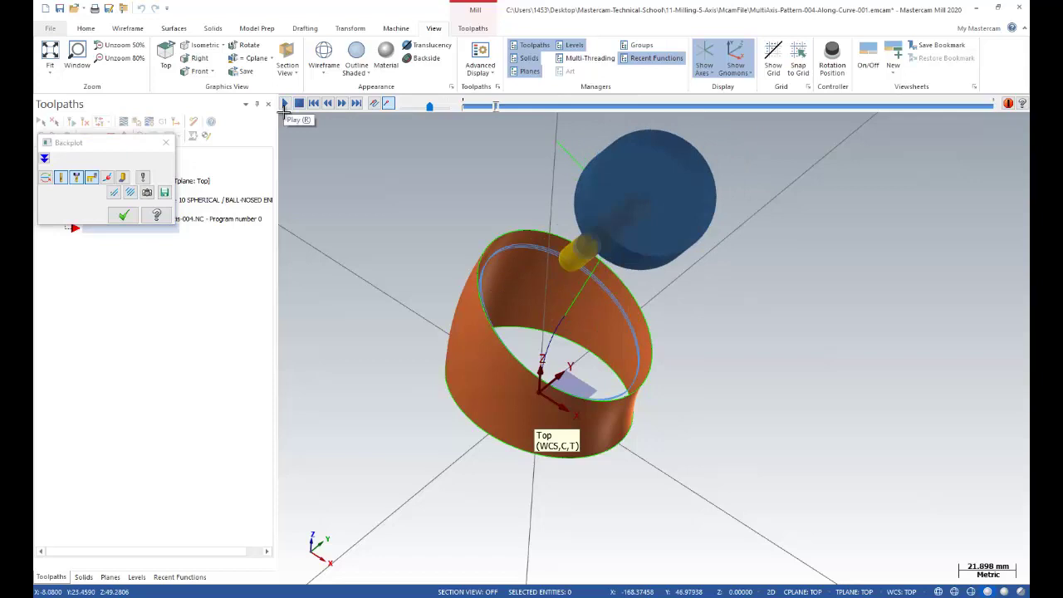
{"action": "scroll", "coordinate": [484, 244], "scroll_direction": "up", "scroll_amount": 1}
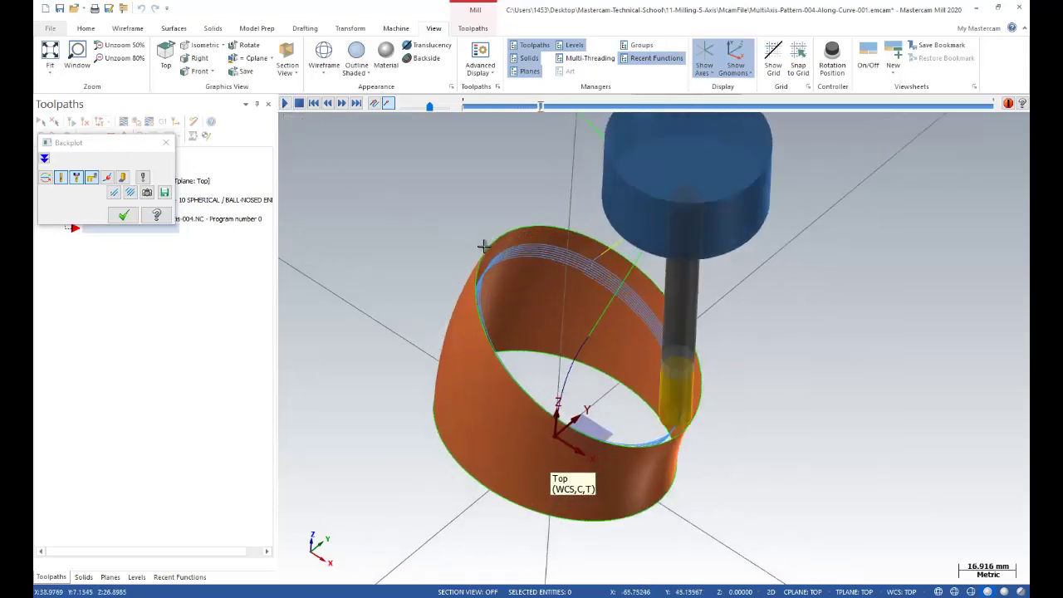
{"action": "scroll", "coordinate": [512, 313], "scroll_direction": "up", "scroll_amount": 1}
{"action": "middle_click_drag", "start_coordinate": [512, 313], "coordinate": [593, 292]}
{"action": "scroll", "coordinate": [593, 291], "scroll_direction": "down", "scroll_amount": 4}
{"action": "scroll", "coordinate": [653, 190], "scroll_direction": "up", "scroll_amount": 3}
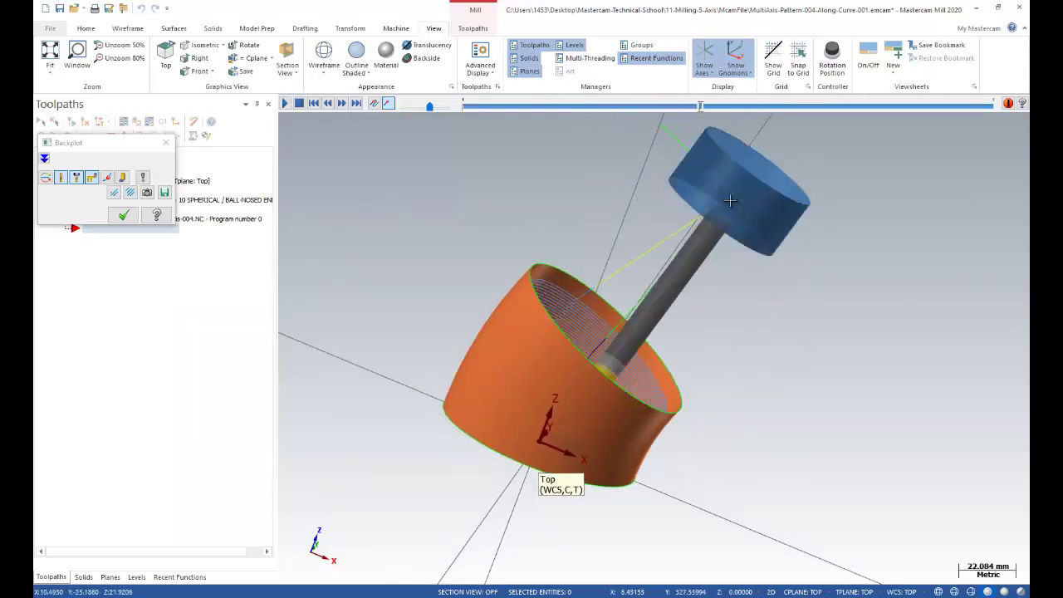
{"action": "scroll", "coordinate": [558, 312], "scroll_direction": "down", "scroll_amount": 1}
Step: Orbit around the slanted cylinder to watch the ball endmill tilt along the curve
{"action": "middle_click_drag", "start_coordinate": [558, 312], "coordinate": [613, 280]}
{"action": "scroll", "coordinate": [614, 280], "scroll_direction": "up", "scroll_amount": 3}
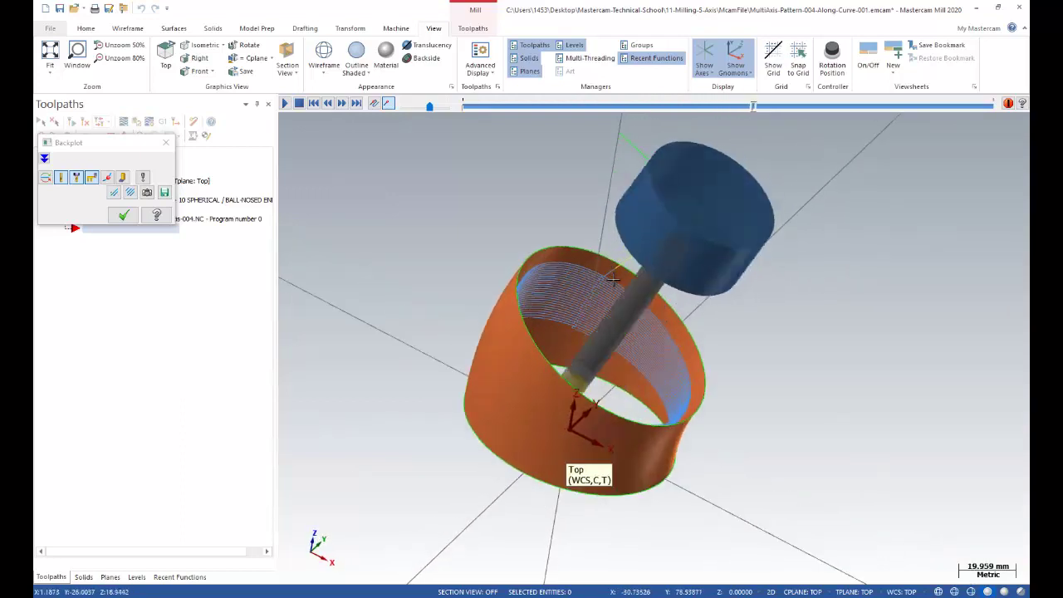
{"action": "scroll", "coordinate": [512, 378], "scroll_direction": "up", "scroll_amount": 2}
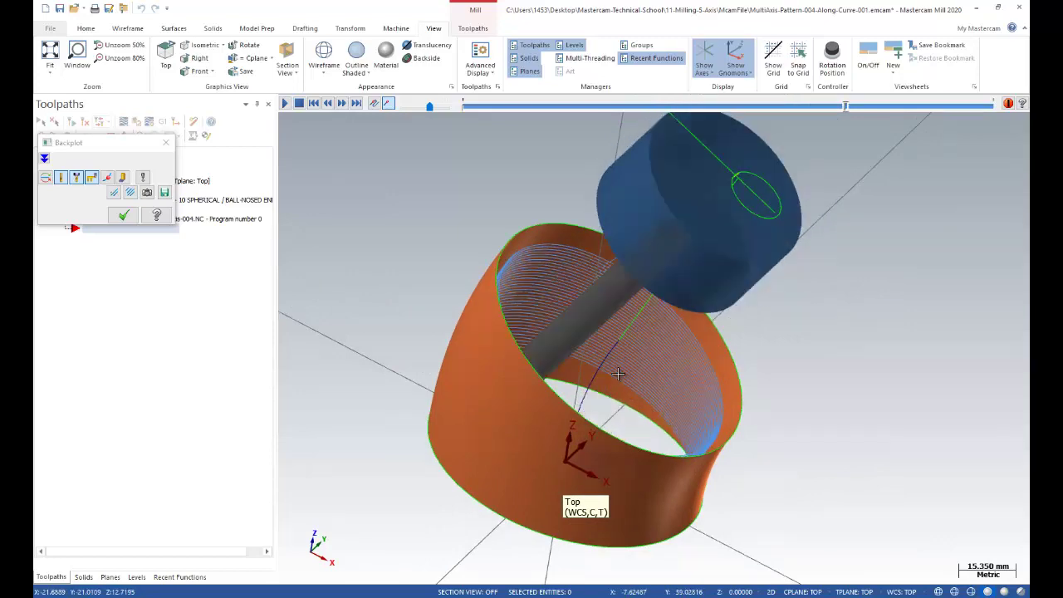
{"action": "middle_click_drag", "start_coordinate": [617, 363], "coordinate": [602, 397]}
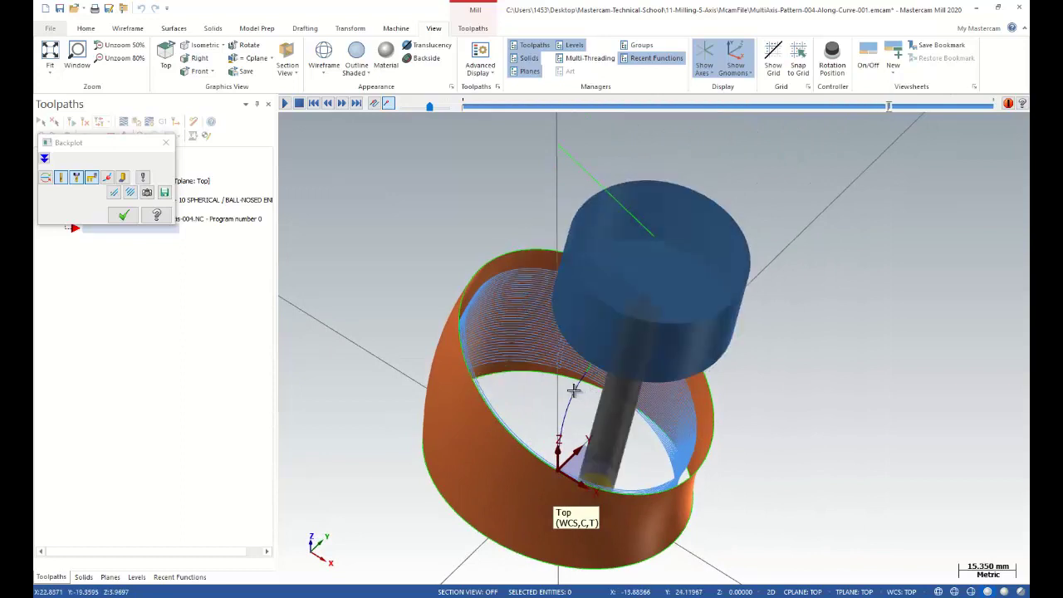
{"action": "scroll", "coordinate": [573, 387], "scroll_direction": "down", "scroll_amount": 2}
{"action": "scroll", "coordinate": [573, 387], "scroll_direction": "down", "scroll_amount": 1}
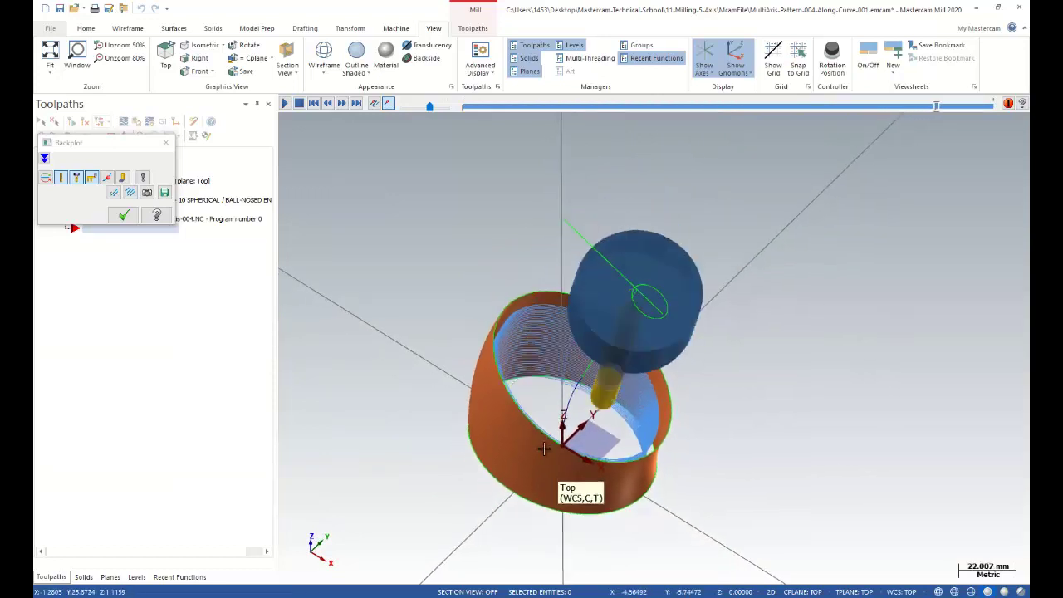
{"action": "scroll", "coordinate": [523, 434], "scroll_direction": "down", "scroll_amount": 2}
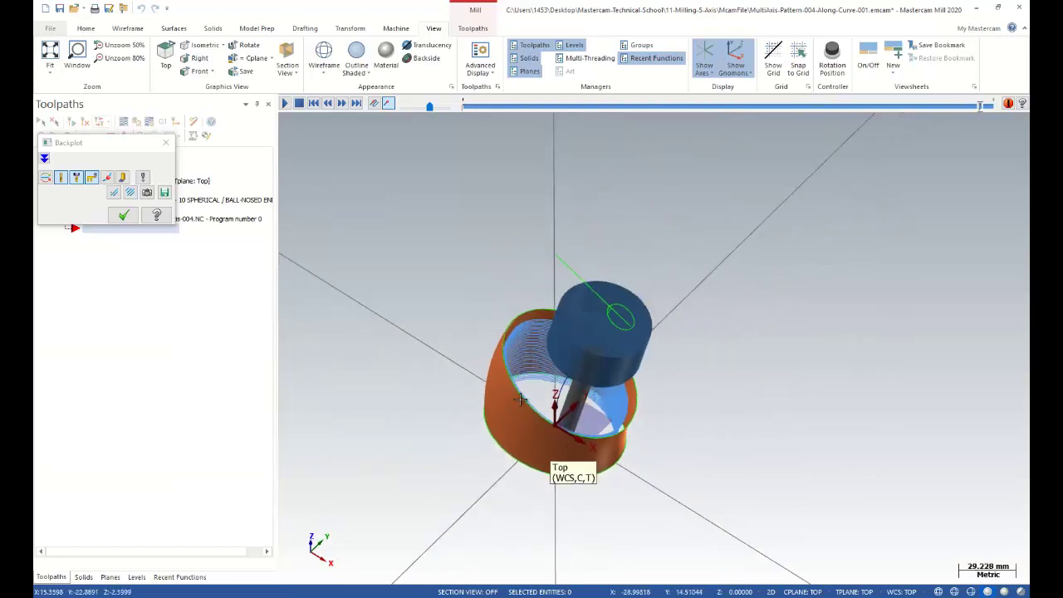
{"action": "scroll", "coordinate": [498, 426], "scroll_direction": "up", "scroll_amount": 2}
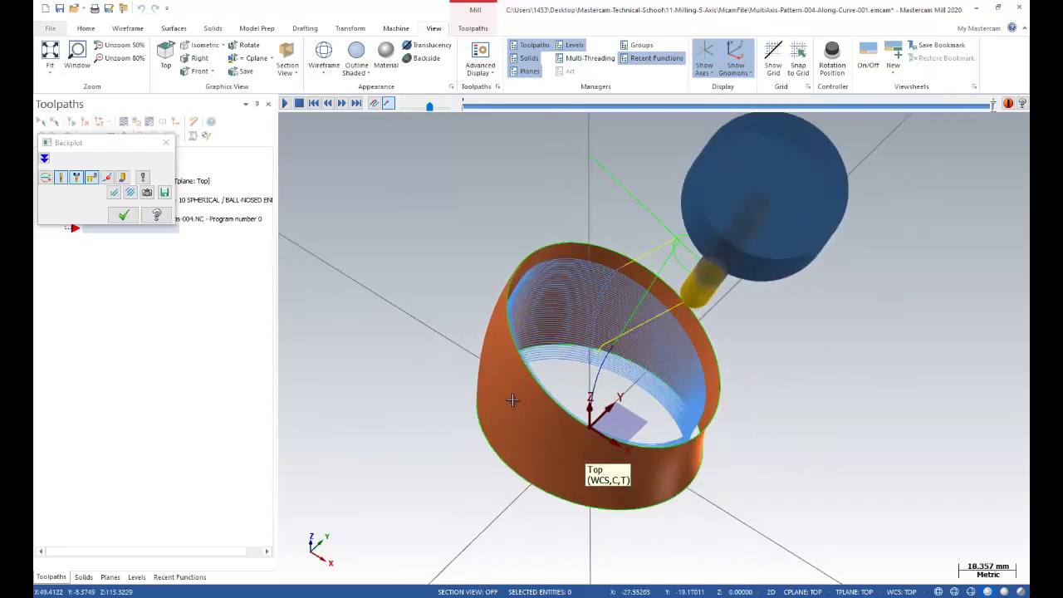
{"action": "mouse_move", "coordinate": [510, 404]}
{"action": "middle_mouse_down"}
{"action": "mouse_move", "coordinate": [563, 356]}
{"action": "mouse_move", "coordinate": [517, 380]}
{"action": "mouse_move", "coordinate": [500, 411]}
{"action": "middle_mouse_up"}
{"action": "scroll", "coordinate": [536, 375], "scroll_direction": "up", "scroll_amount": 1}
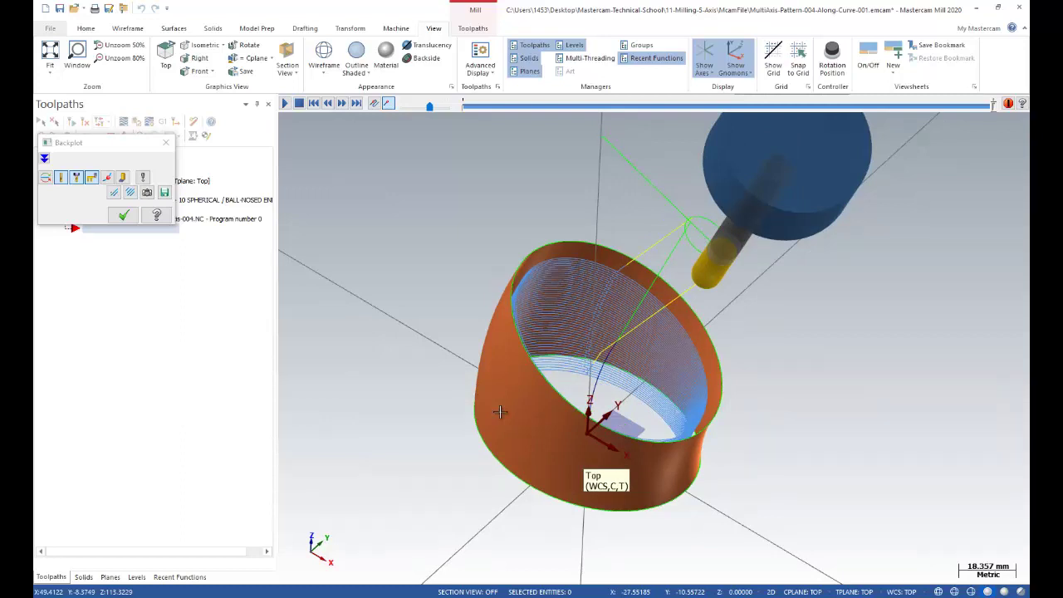
{"action": "middle_click_drag", "start_coordinate": [500, 408], "coordinate": [503, 399]}
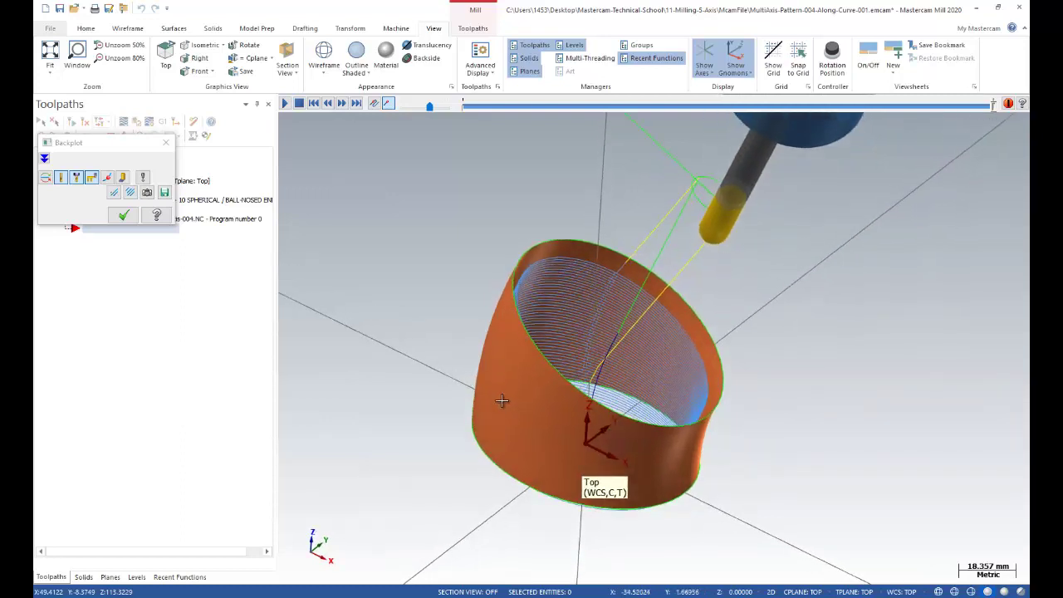
{"action": "middle_click_drag", "start_coordinate": [492, 404], "coordinate": [530, 421]}
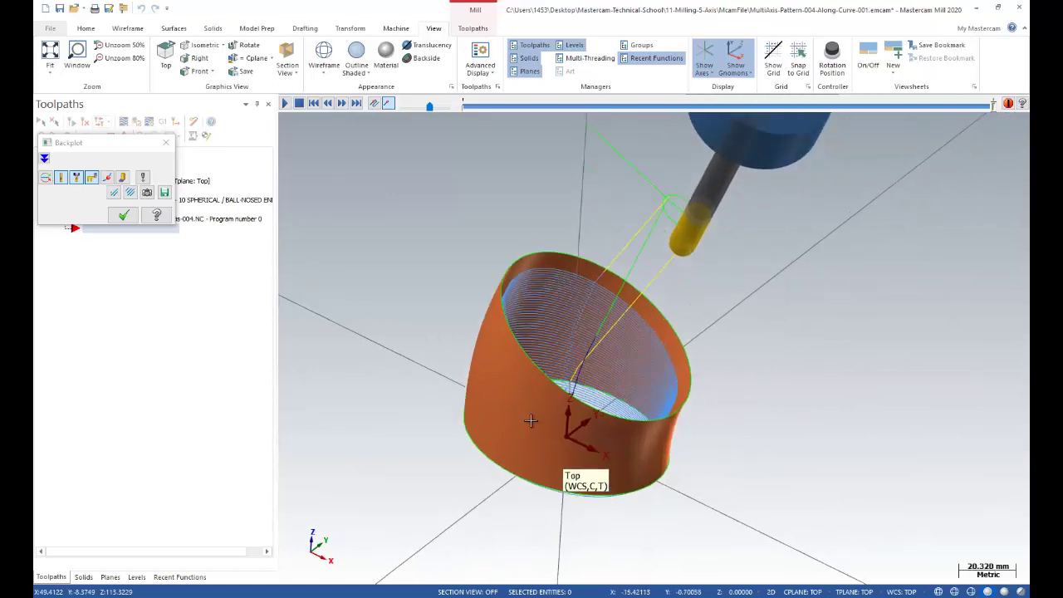
Step: Close Backplot, open the operation's parameters and compare Application and Pattern toolpath types, leaving Along Curve
{"action": "left_click", "coordinate": [123, 215]}
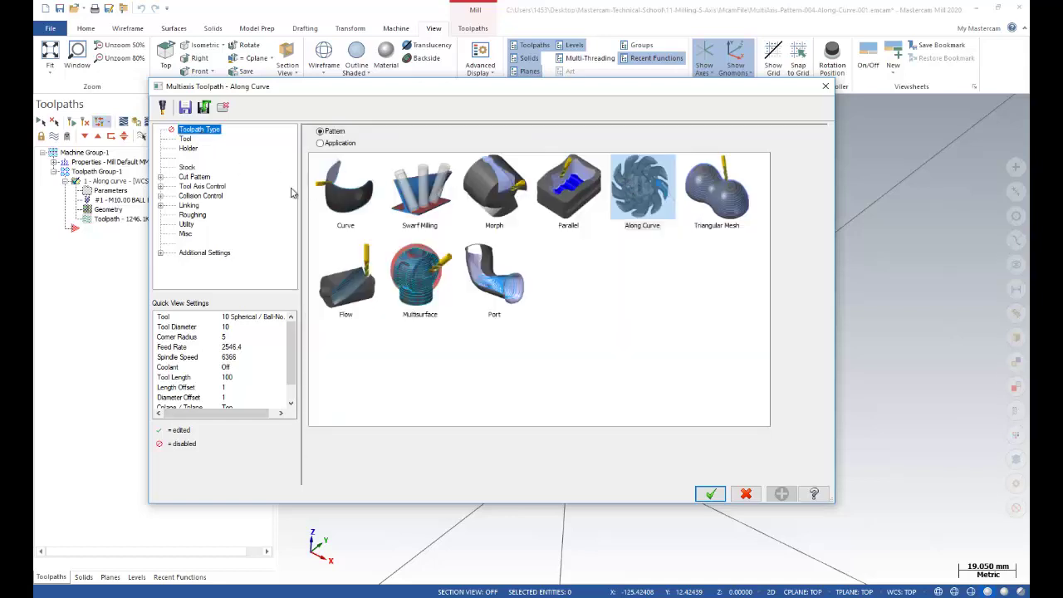
{"action": "left_click", "coordinate": [195, 178]}
{"action": "left_click", "coordinate": [200, 130]}
{"action": "left_click", "coordinate": [321, 144]}
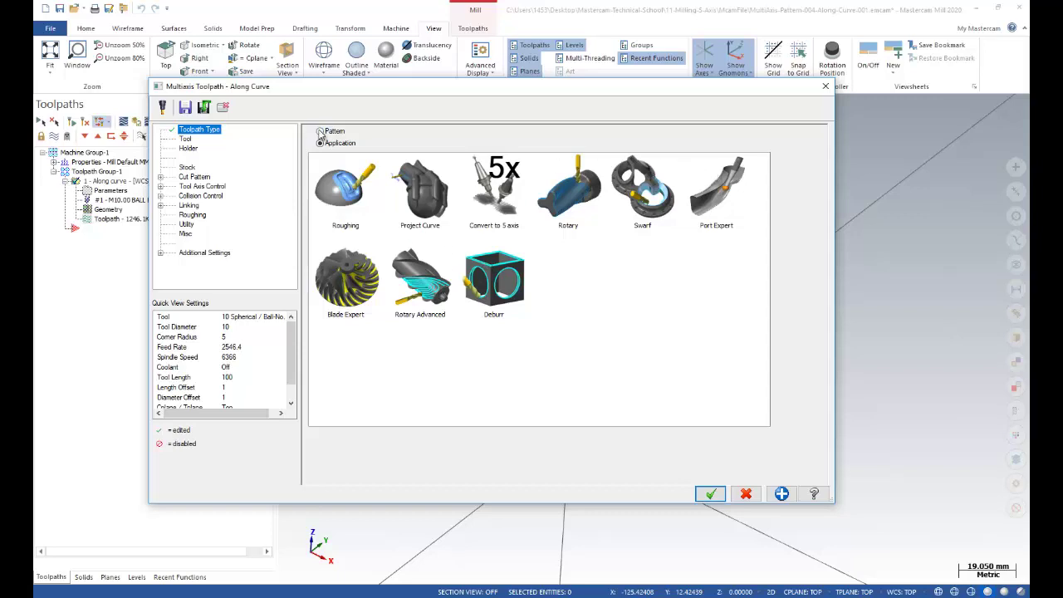
{"action": "left_click", "coordinate": [321, 132]}
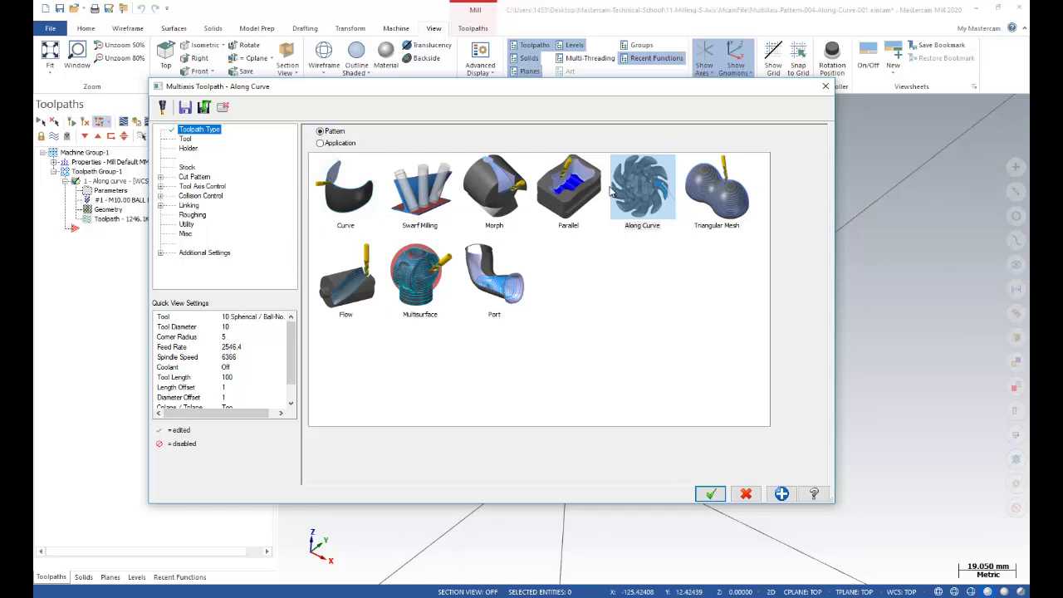
Step: On the Cut Pattern page, inspect the lead chain in Chain Manager and accept it
{"action": "left_click", "coordinate": [198, 181]}
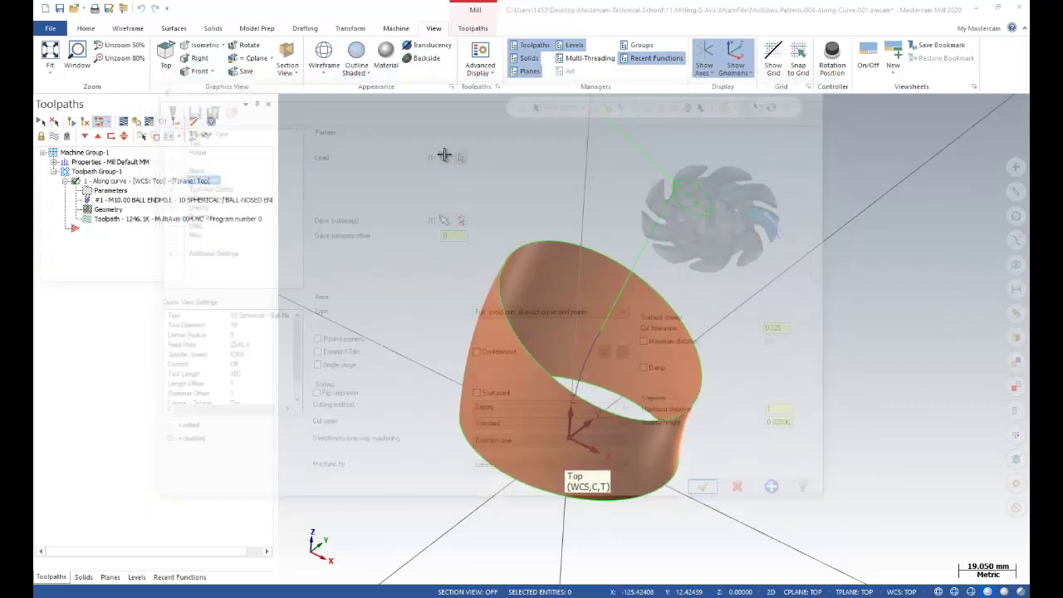
{"action": "left_click", "coordinate": [442, 154]}
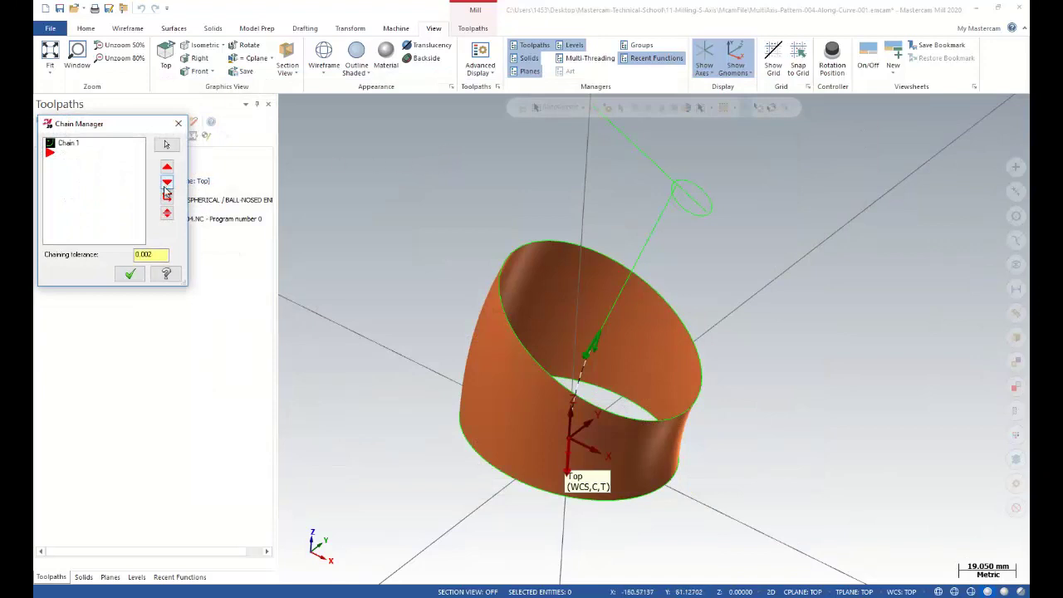
{"action": "left_click", "coordinate": [178, 124]}
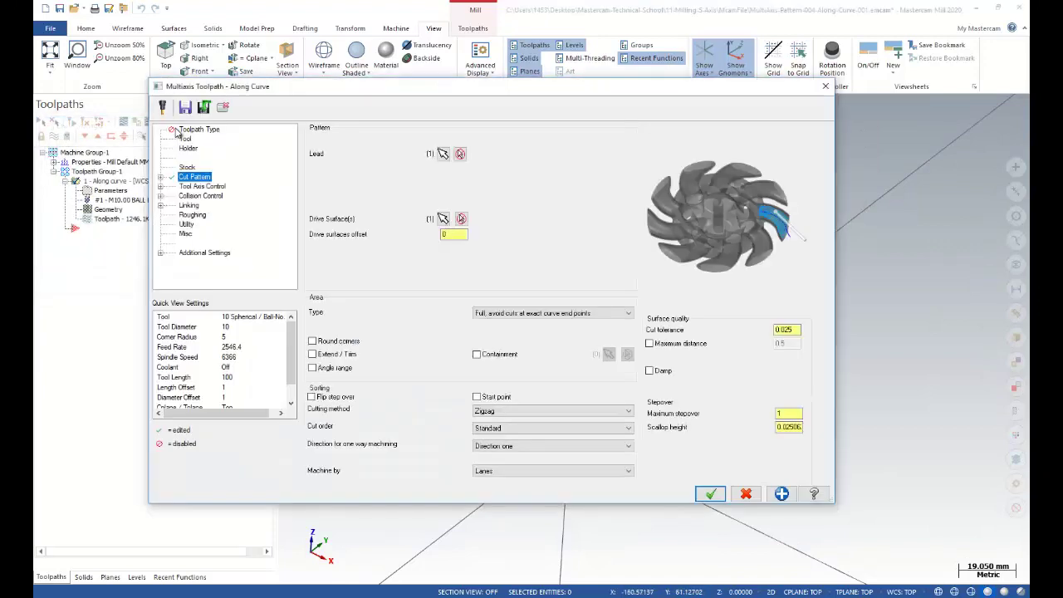
Step: Check Tool Axis Control shows 5 Axis output from chain, then accept the parameters
{"action": "left_click", "coordinate": [207, 187]}
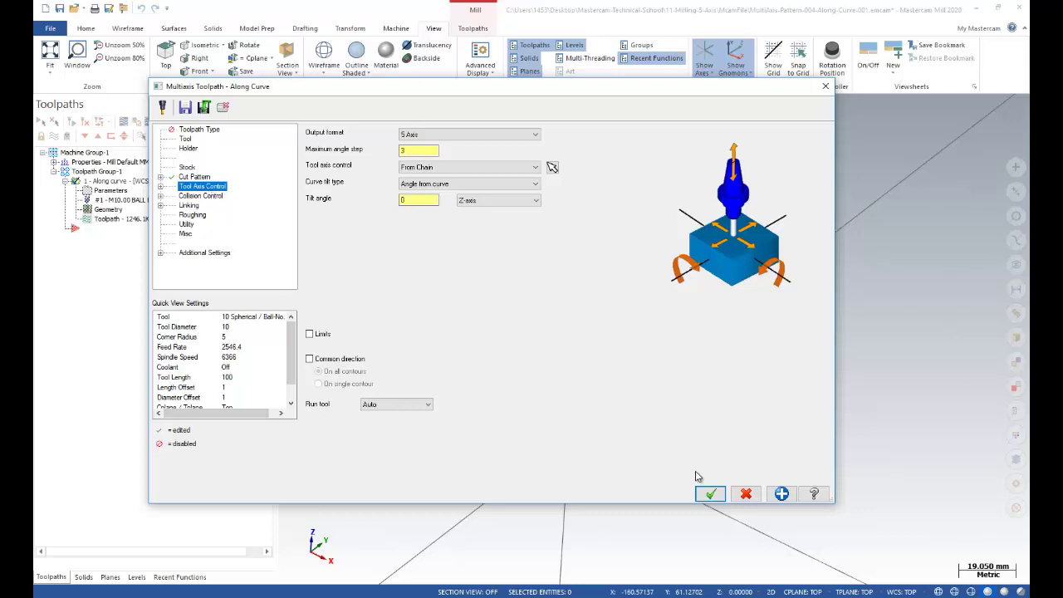
{"action": "left_click", "coordinate": [711, 494]}
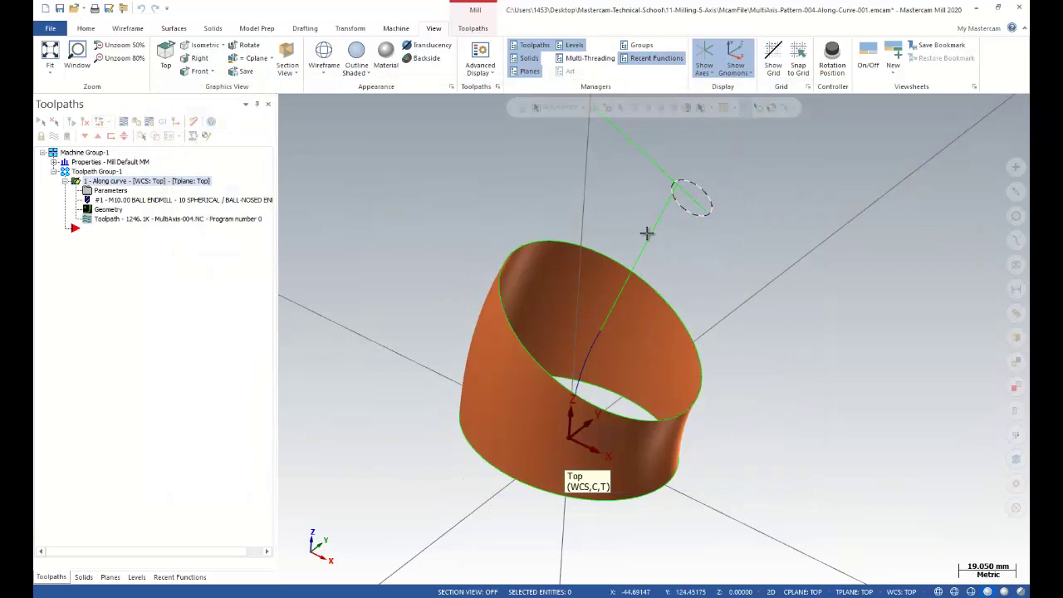
Step: Orbit the view to look more squarely into the slanted cylindrical band
{"action": "mouse_move", "coordinate": [652, 237]}
{"action": "middle_mouse_down"}
{"action": "mouse_move", "coordinate": [665, 270]}
{"action": "mouse_move", "coordinate": [693, 267]}
{"action": "mouse_move", "coordinate": [610, 294]}
{"action": "middle_mouse_up"}
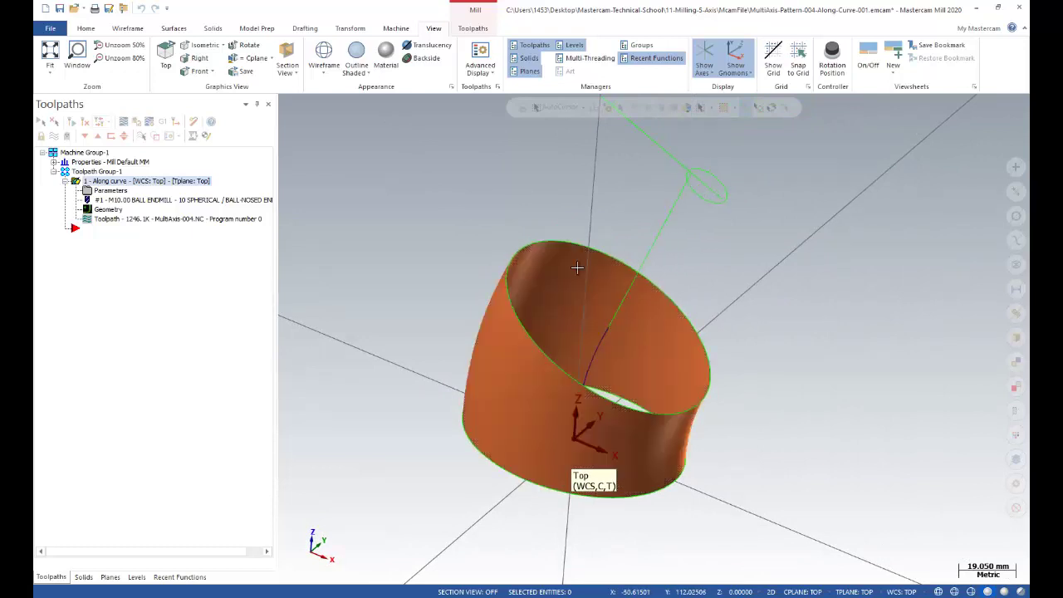
{"action": "mouse_move", "coordinate": [251, 596]}
{"action": "left_click", "coordinate": [123, 122]}
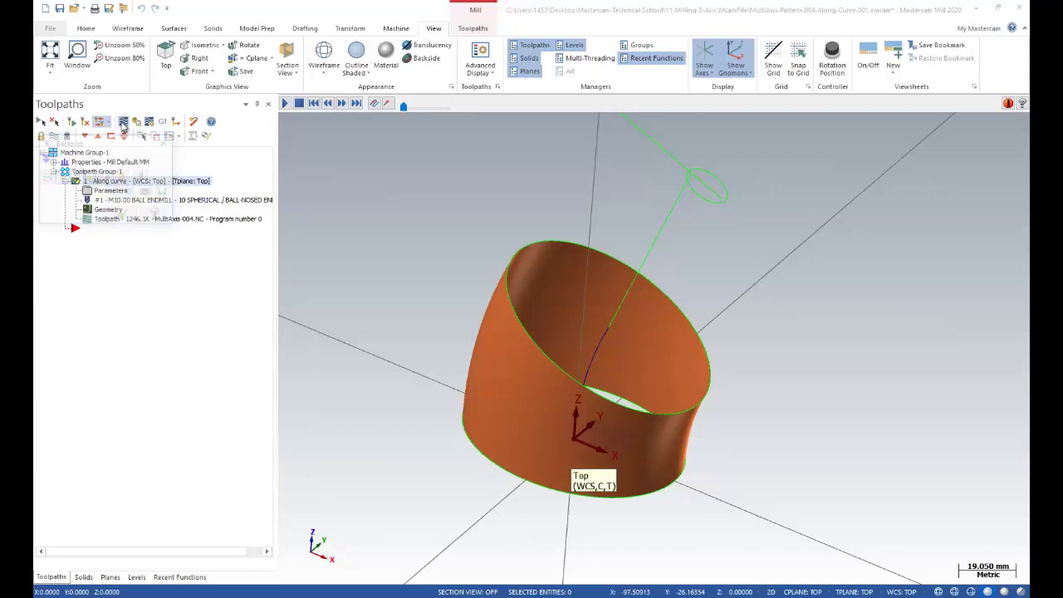
{"action": "left_click", "coordinate": [283, 103]}
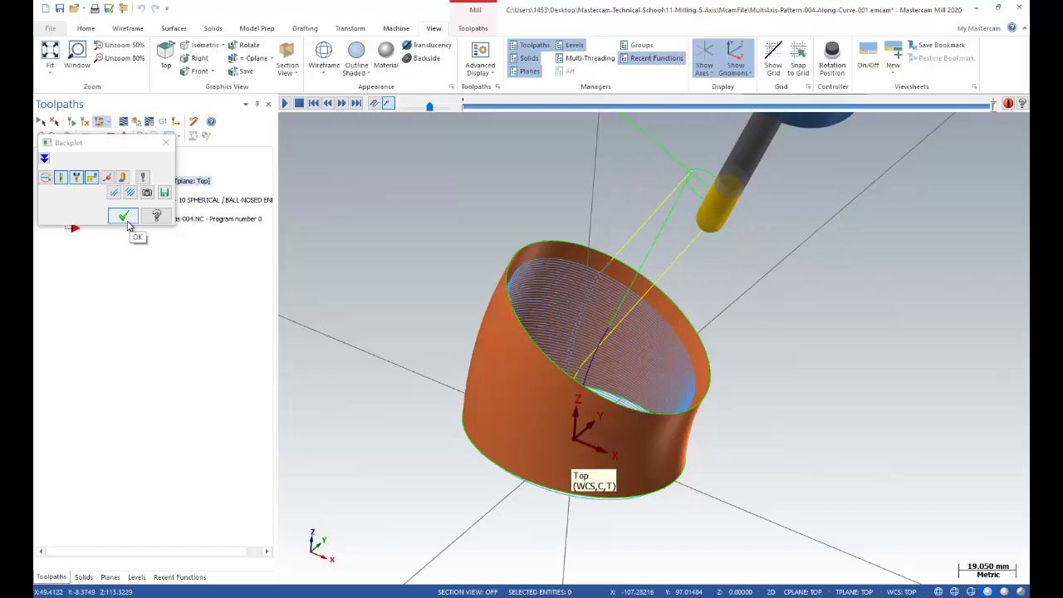
Step: Close Backplot and narrow the Toolpaths manager pane to widen the graphics view
{"action": "left_click", "coordinate": [123, 218]}
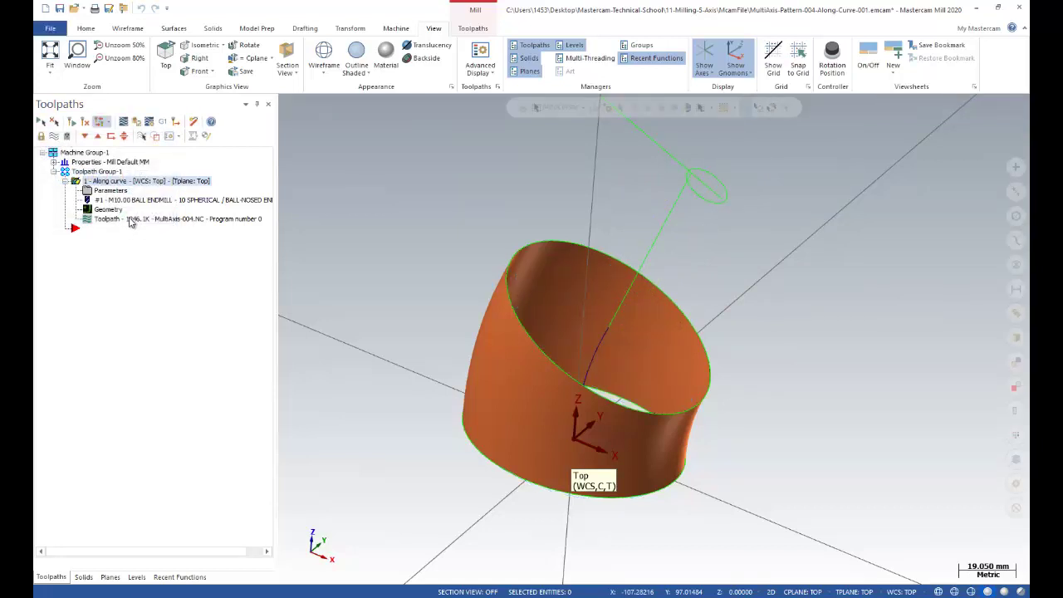
{"action": "left_click_drag", "start_coordinate": [277, 309], "coordinate": [238, 311]}
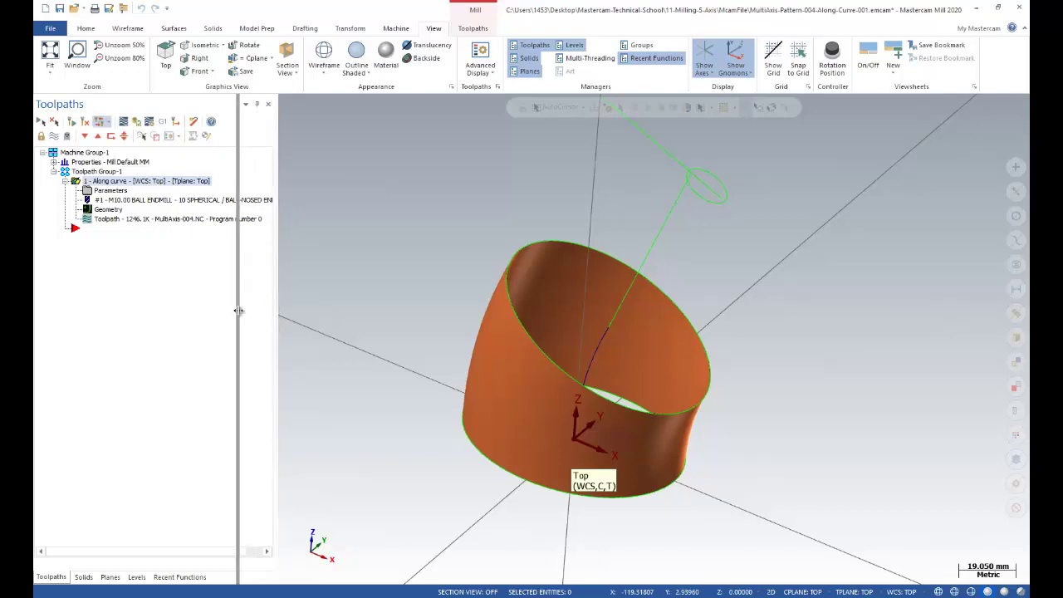
{"action": "left_click_drag", "start_coordinate": [239, 311], "coordinate": [265, 309]}
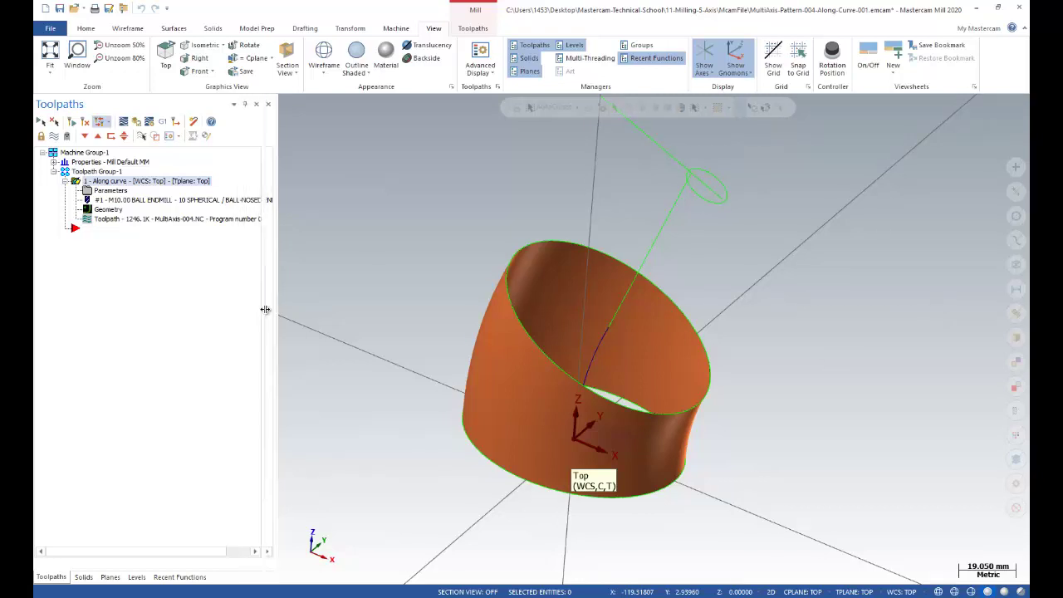
{"action": "left_click_drag", "start_coordinate": [265, 309], "coordinate": [254, 308]}
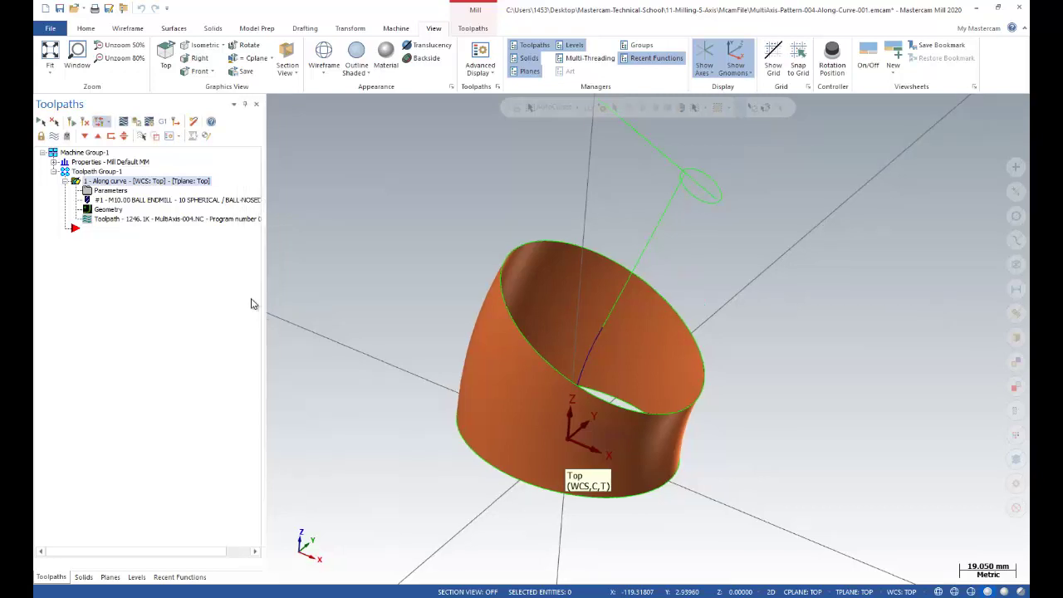